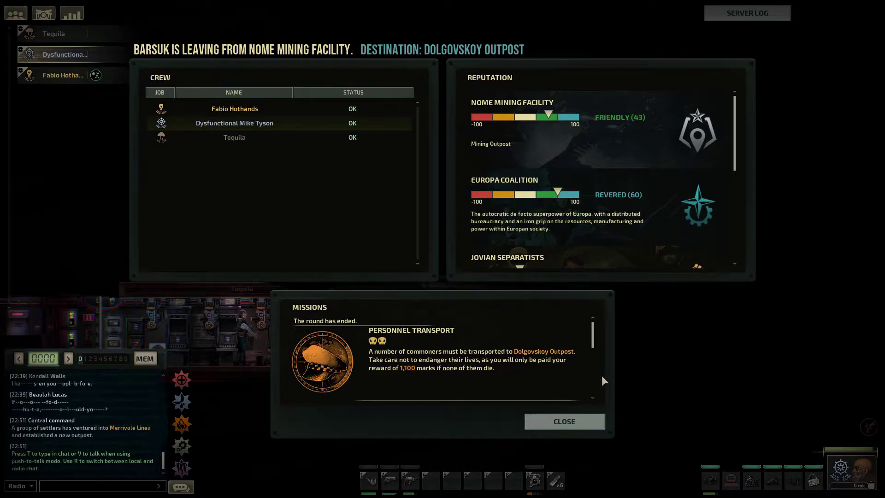
Close the round-end summary to return to the Barsuk submarine at Nome Mining Facility
click(563, 421)
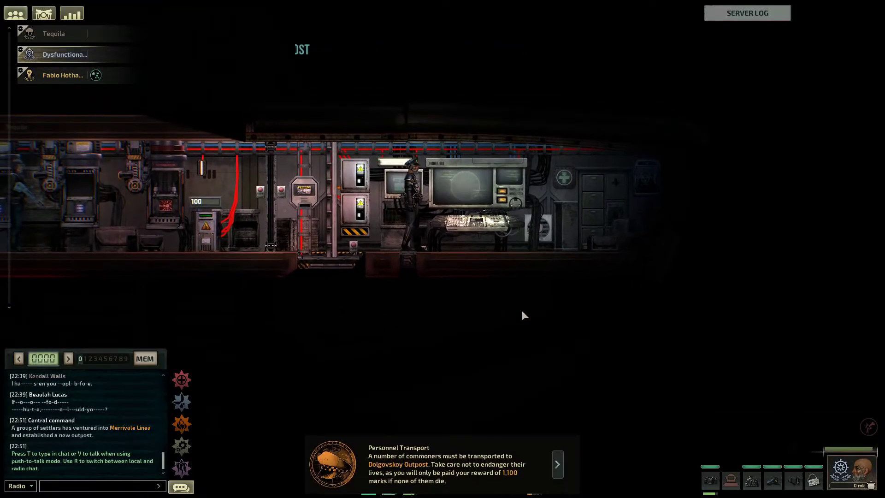